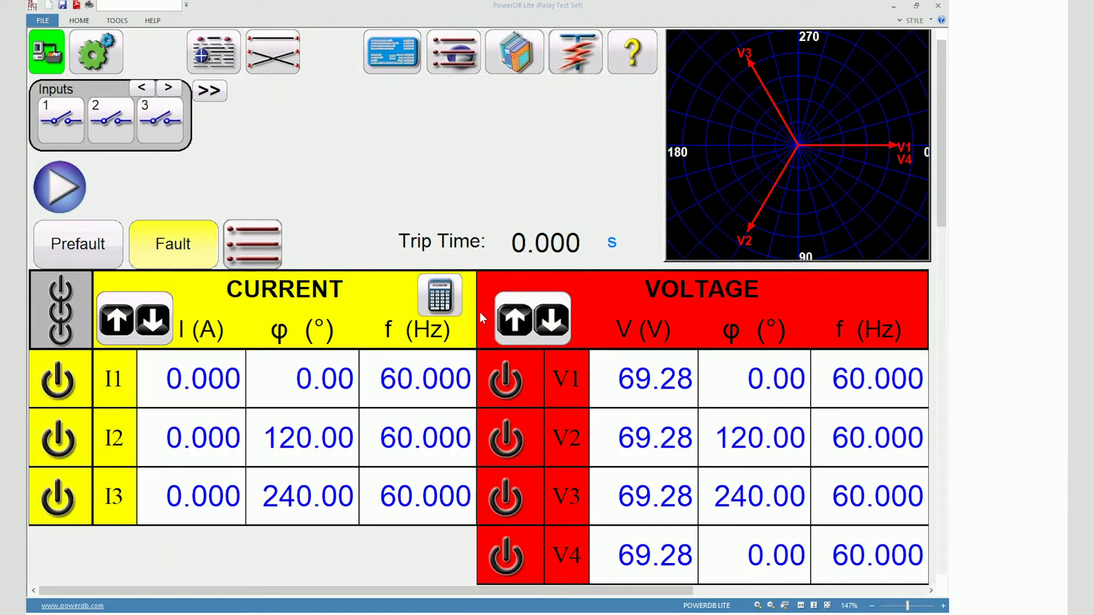
# Launch the Easy Z impedance test (Constant I @ 5 A, AB fault, Z 2.800 Ω).
pyautogui.click(455, 52)
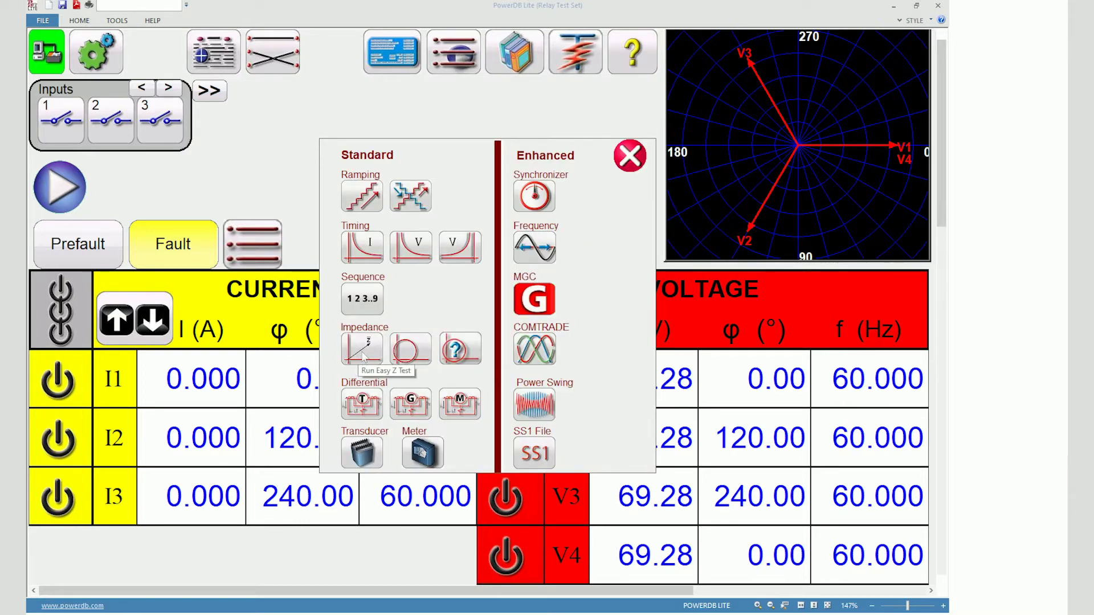
pyautogui.click(362, 355)
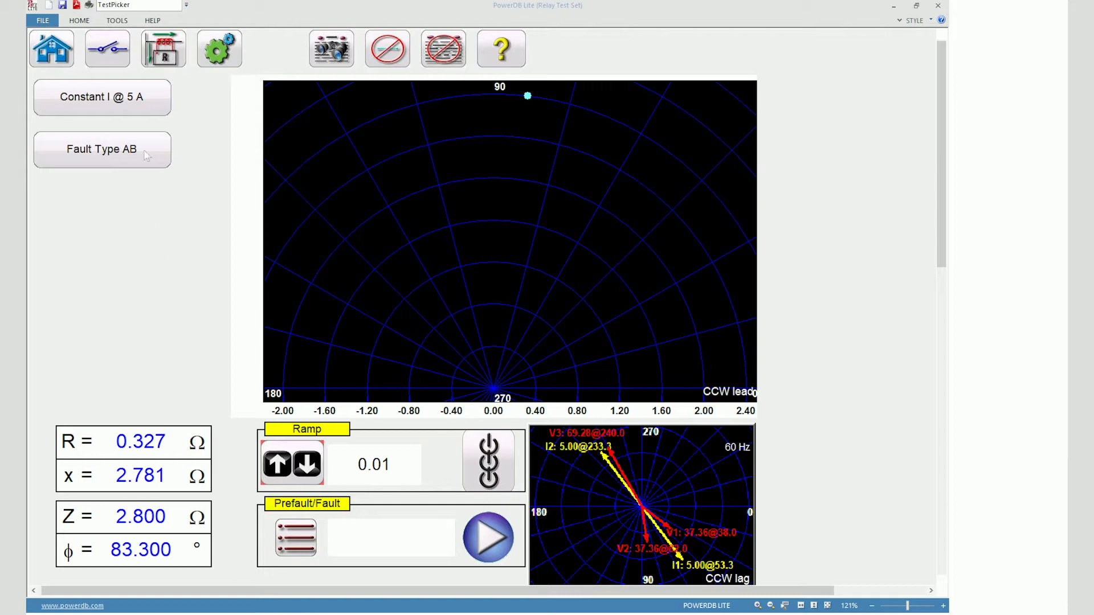
pyautogui.click(153, 102)
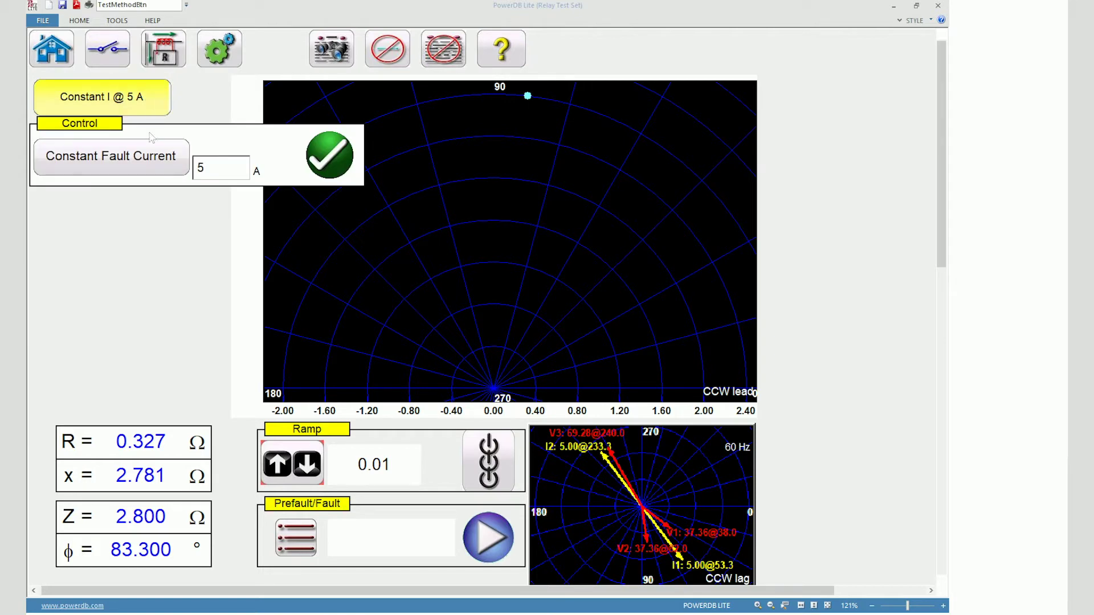
pyautogui.click(151, 169)
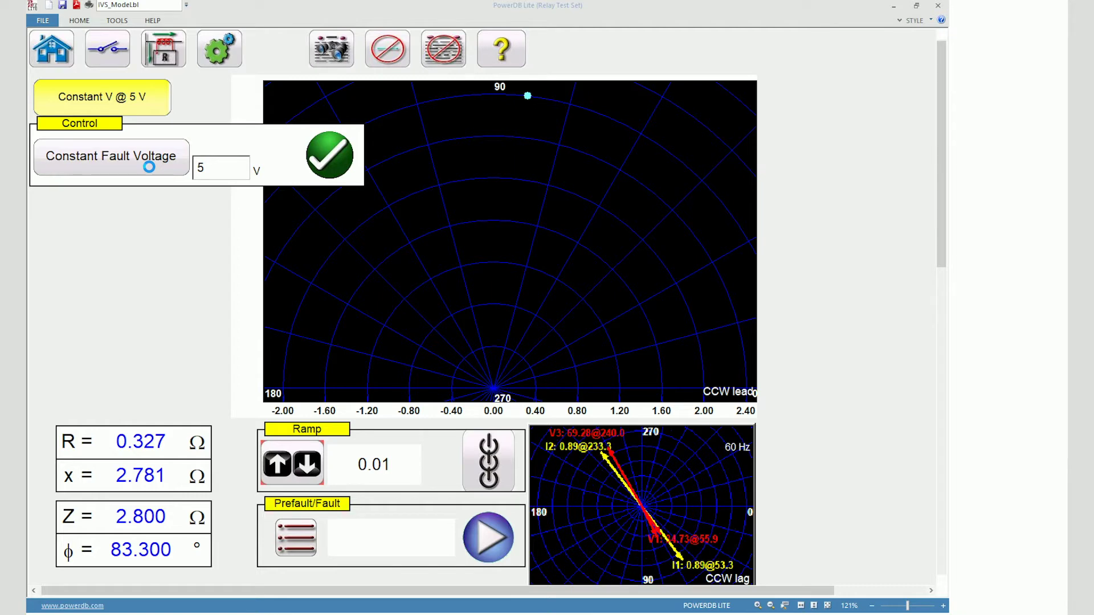
pyautogui.click(149, 168)
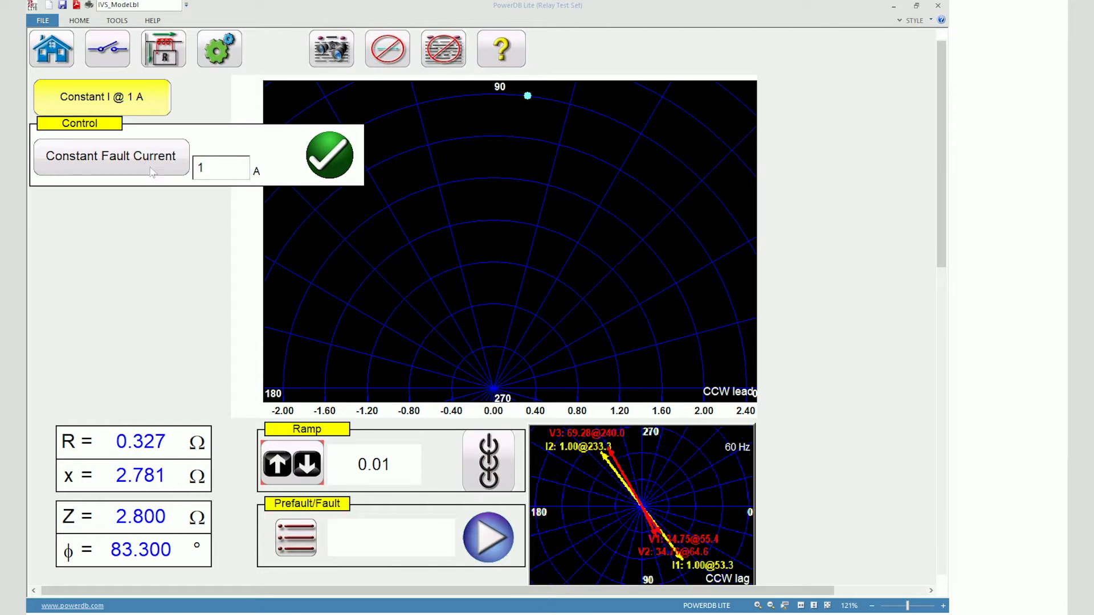
pyautogui.doubleClick(203, 168)
pyautogui.write('5')
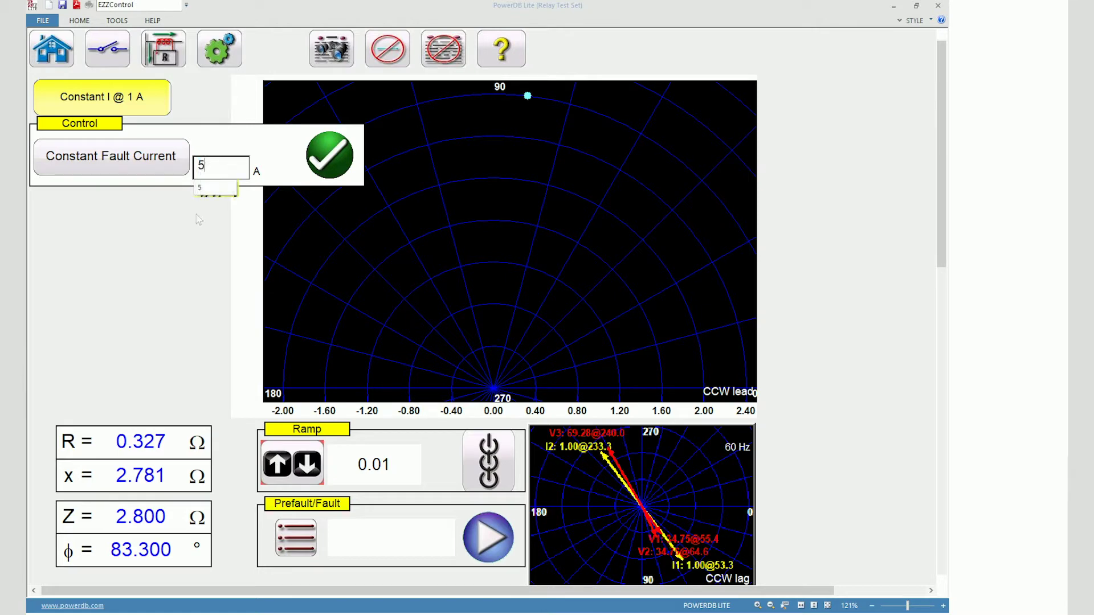
pyautogui.click(201, 213)
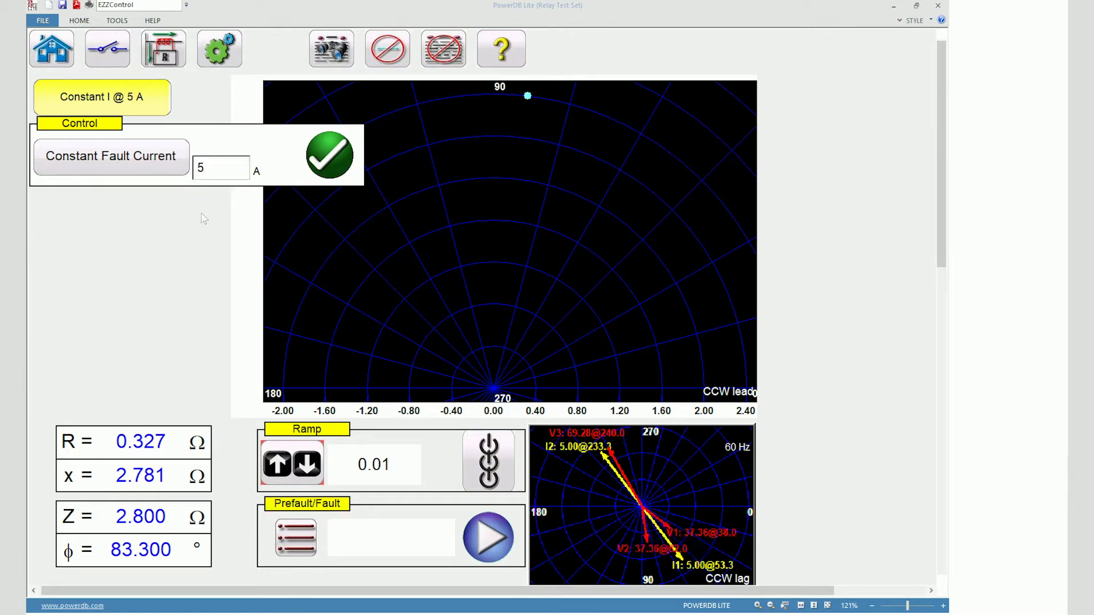
pyautogui.click(326, 151)
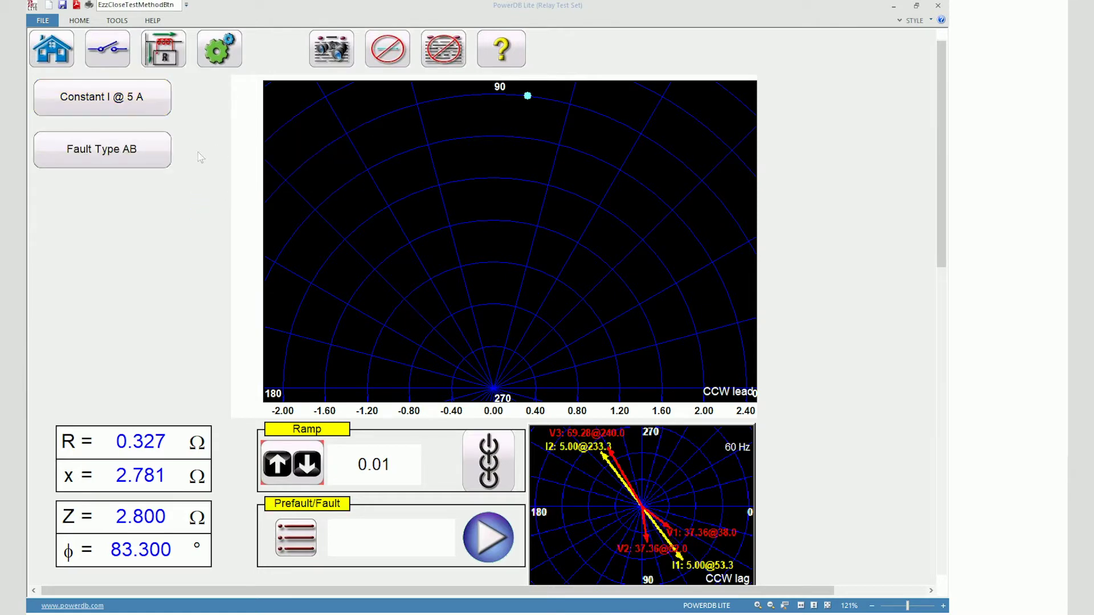
pyautogui.click(152, 152)
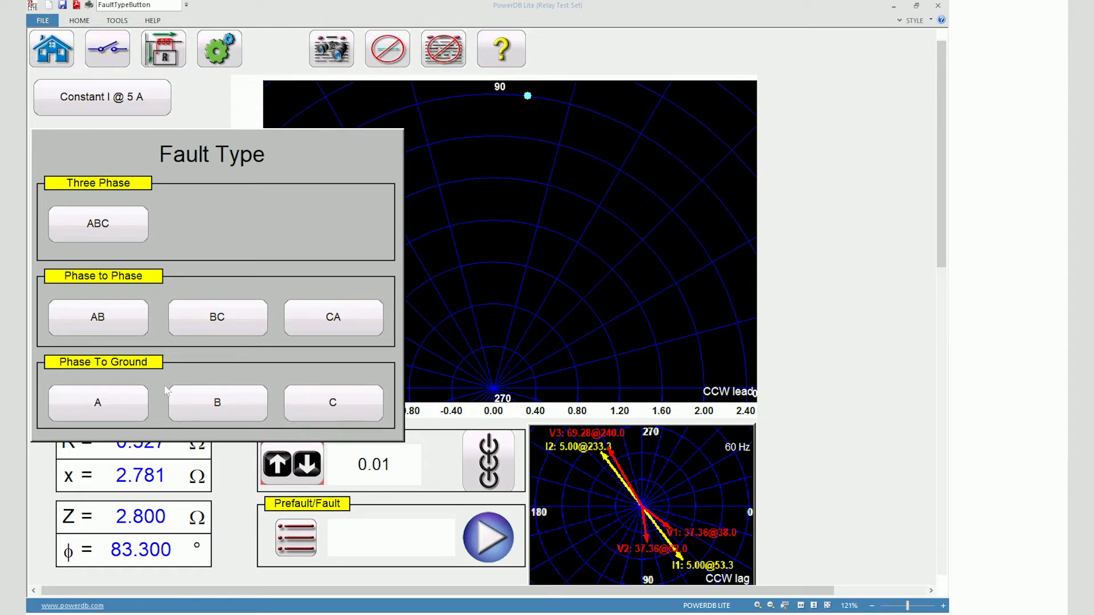
pyautogui.click(128, 316)
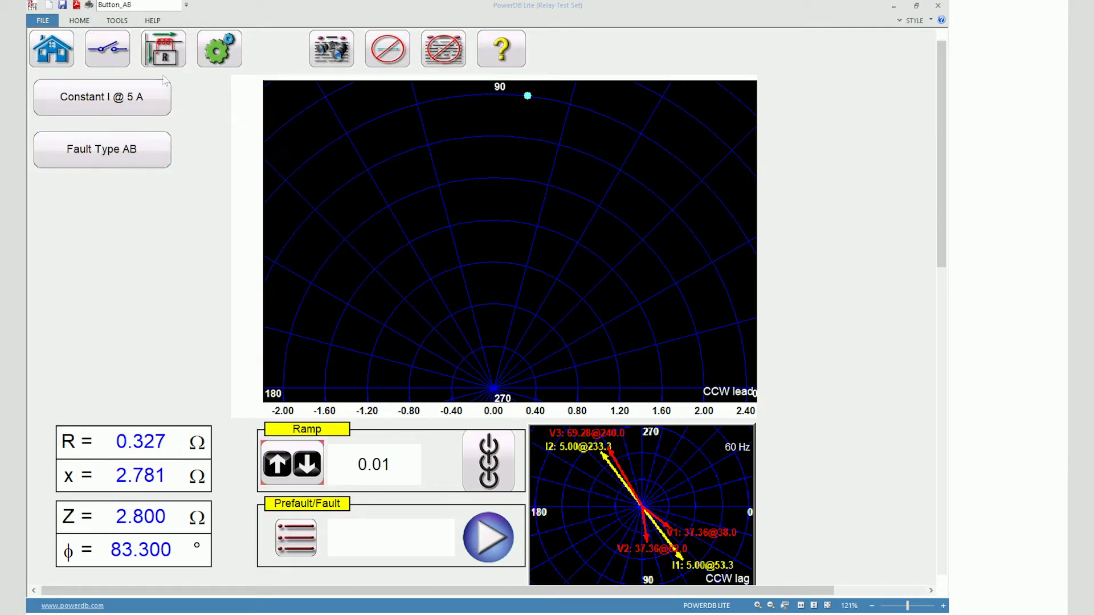
# Set the monitored trip binary input to input 1 and confirm the input settings.
pyautogui.click(110, 51)
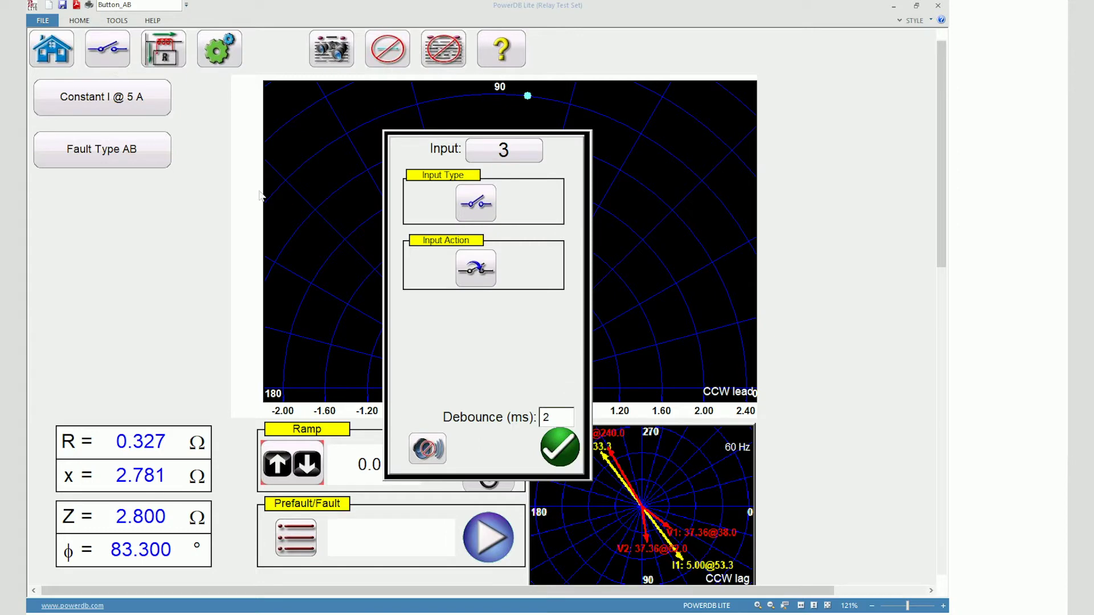
pyautogui.click(519, 158)
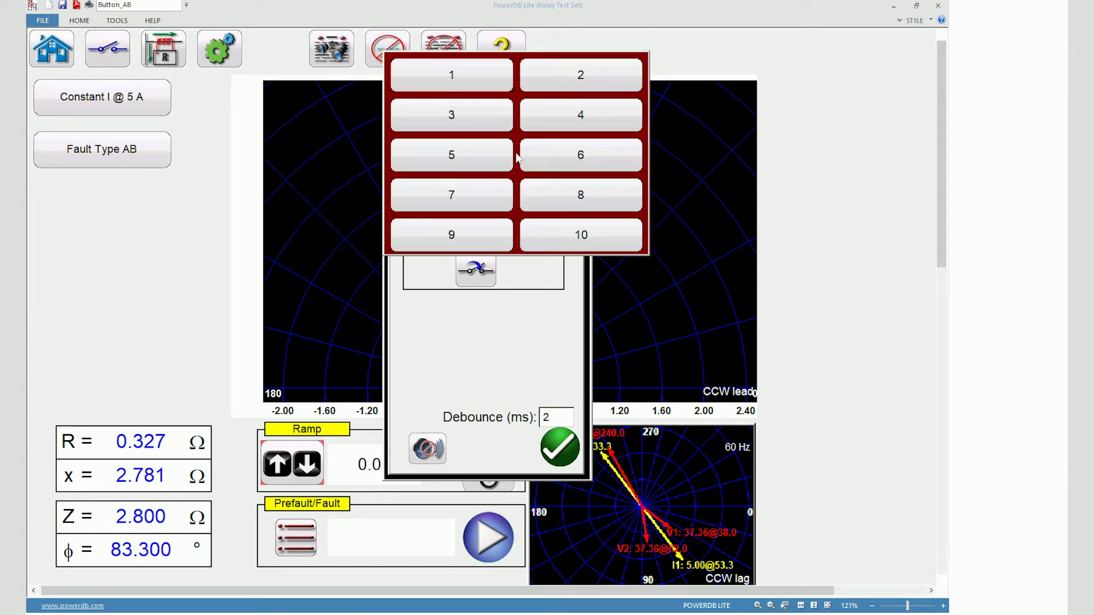
pyautogui.click(459, 79)
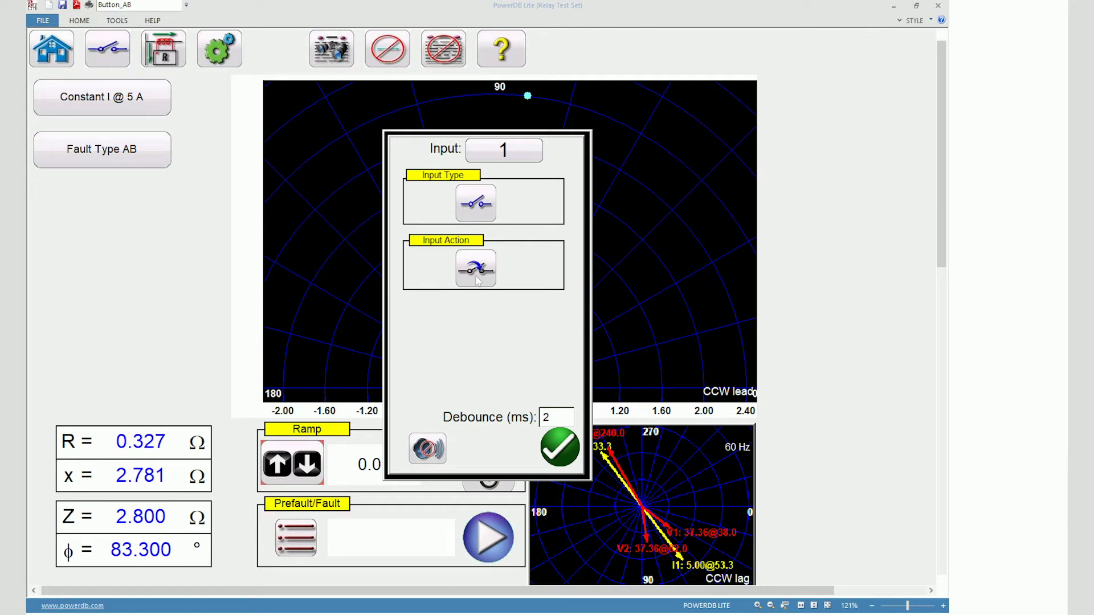
pyautogui.click(560, 450)
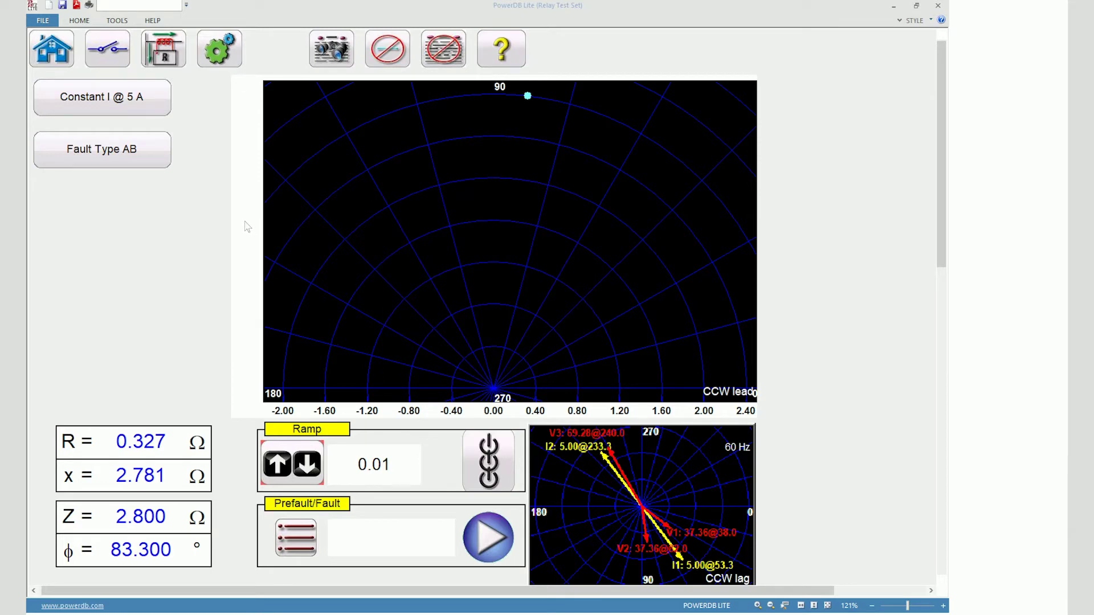
# Set the ramp to vary the impedance magnitude Z in 0.01 increments.
pyautogui.click(272, 467)
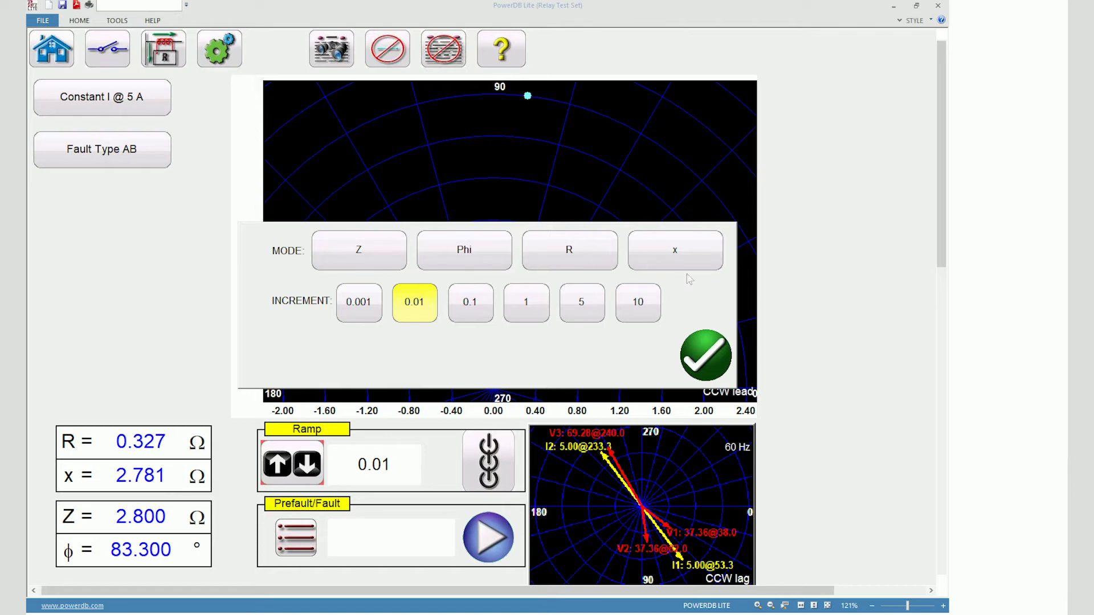
pyautogui.click(381, 250)
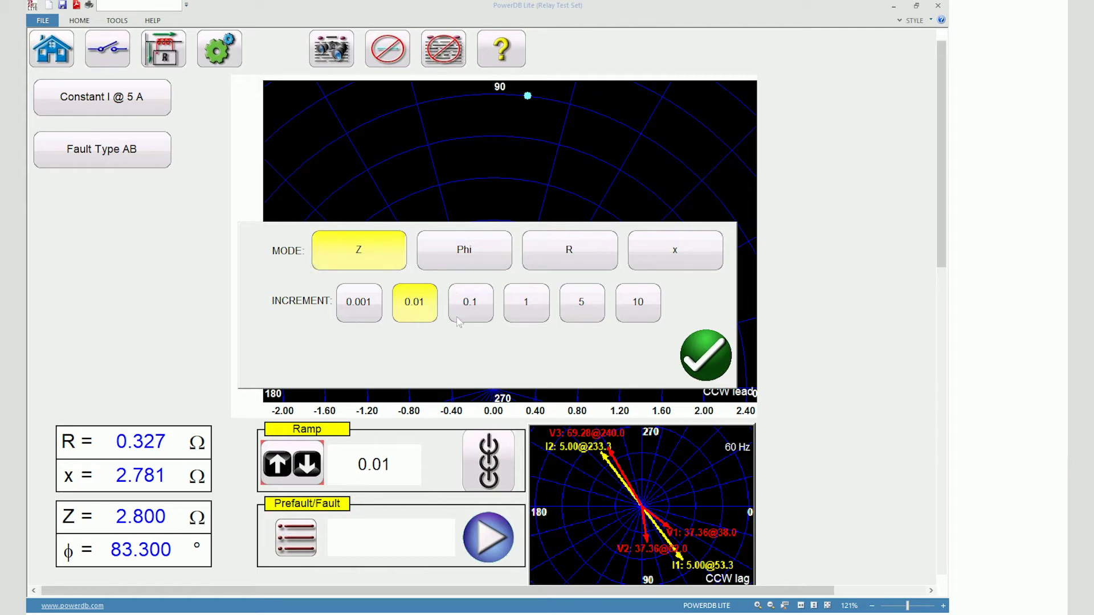
pyautogui.click(707, 356)
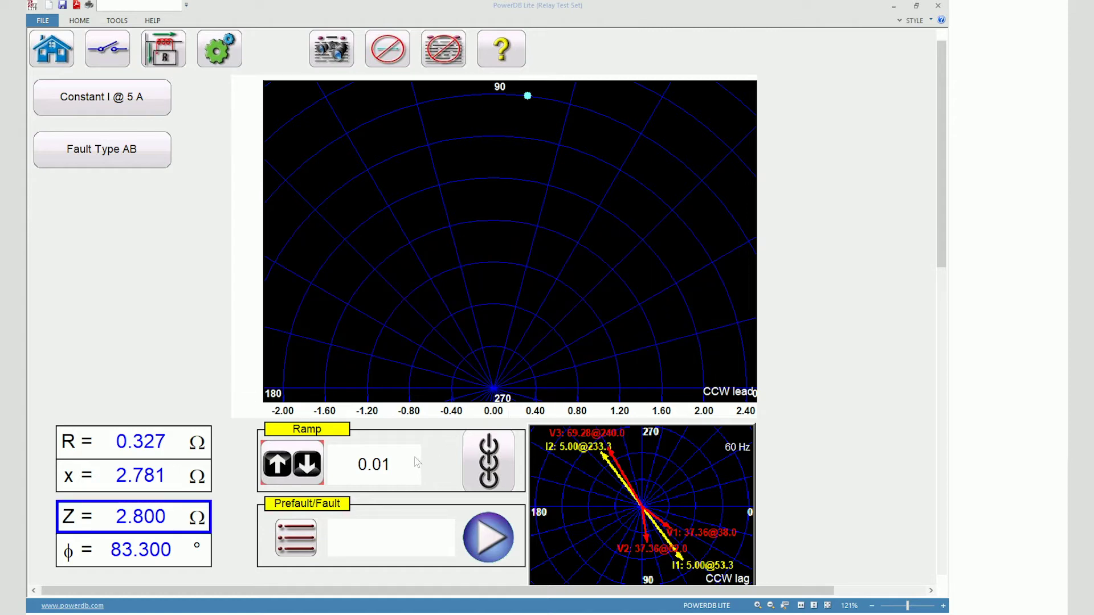
# Step Z up in 0.01 Ω increments until it reads 2.830 Ω.
pyautogui.press('Up')
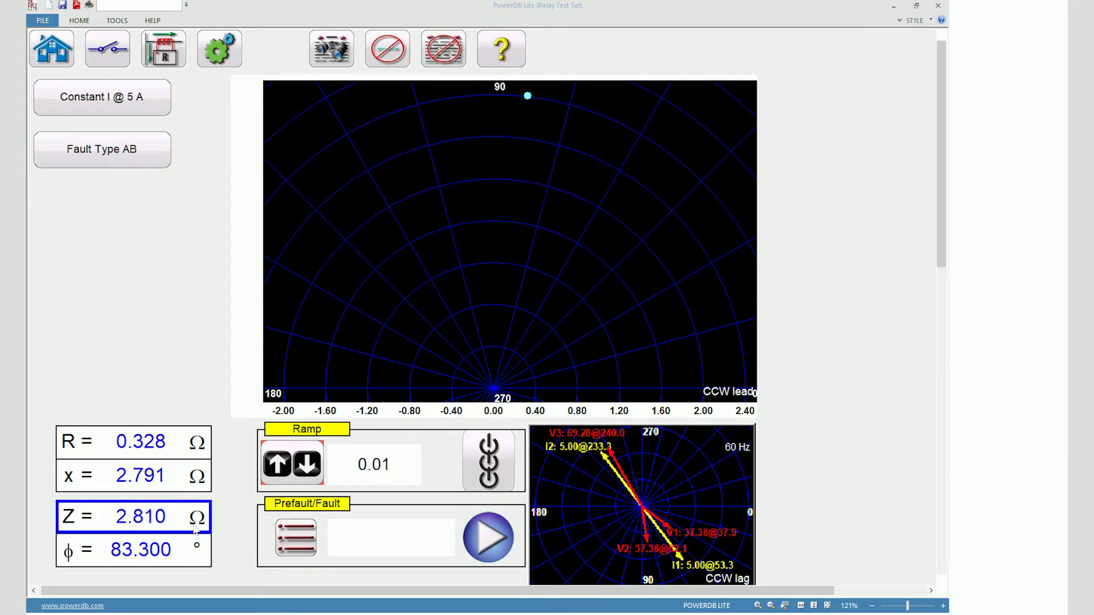
pyautogui.press('Up')
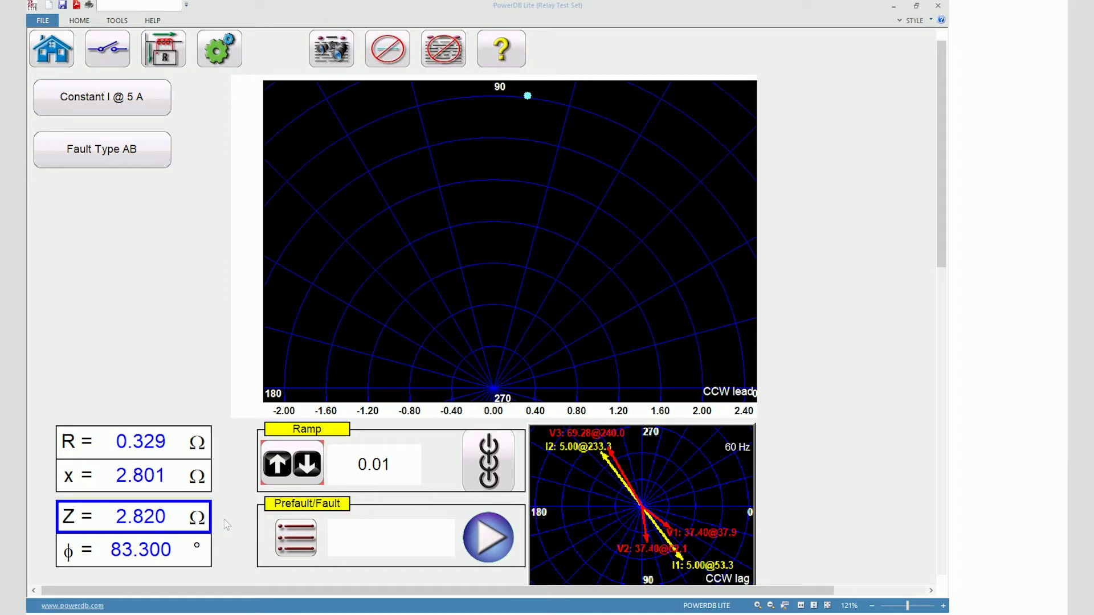
pyautogui.press('Up')
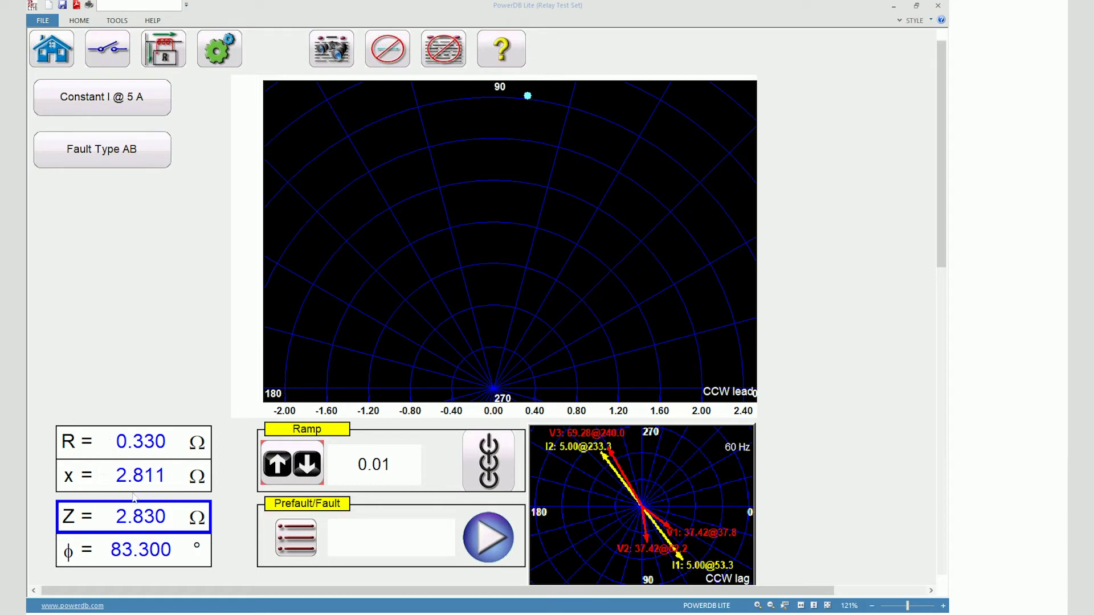
pyautogui.click(480, 461)
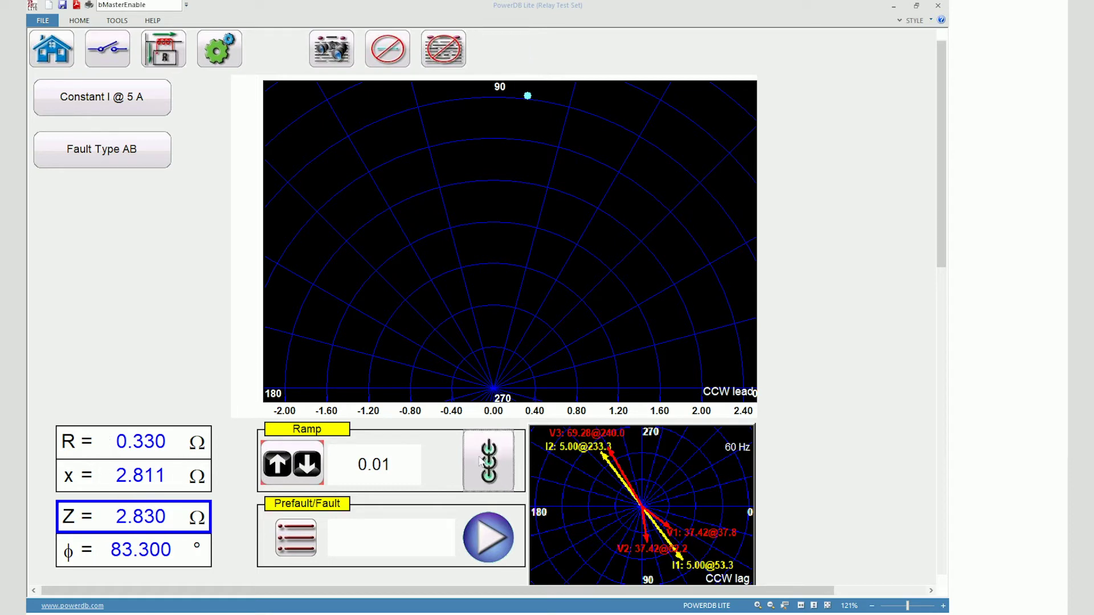
# Disable the linked ramp outputs and review the Ramp Results table recorded at Z 2.830 Ω.
pyautogui.click(480, 461)
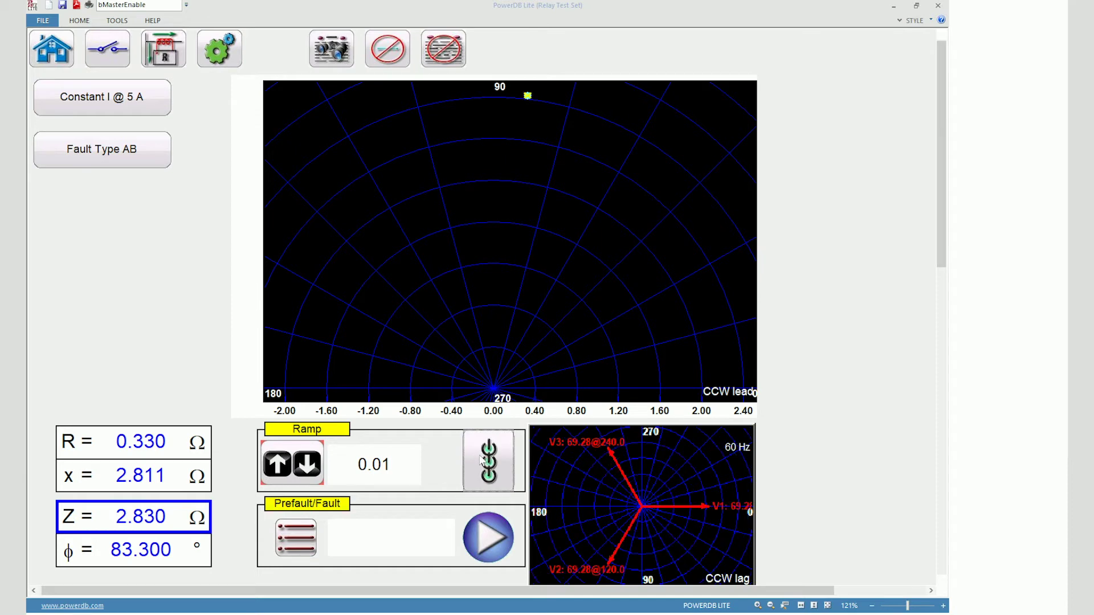
pyautogui.click(480, 462)
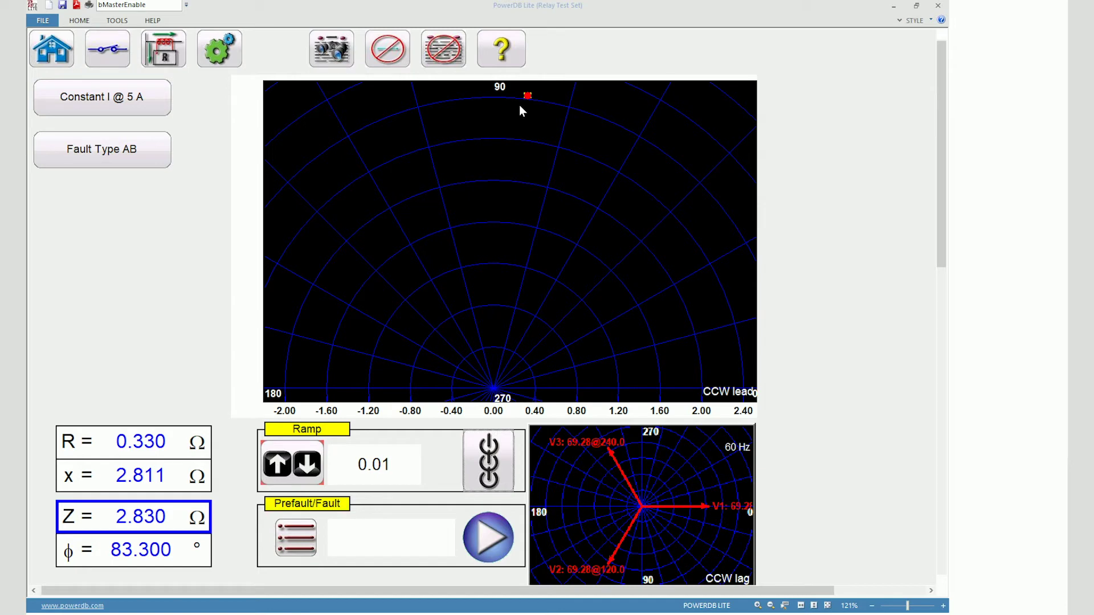
pyautogui.click(335, 50)
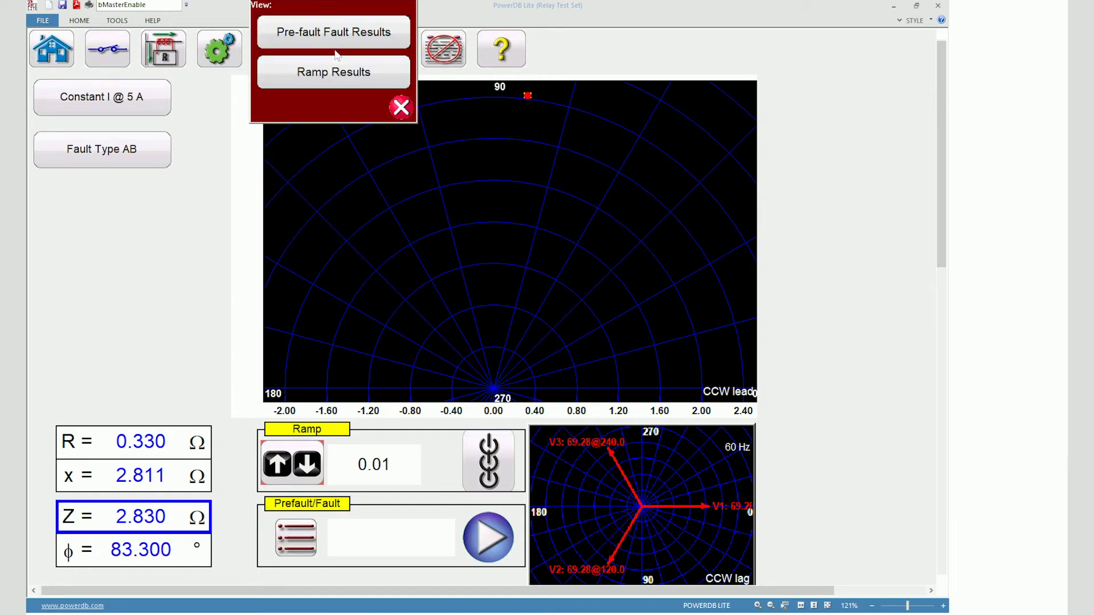
pyautogui.click(336, 84)
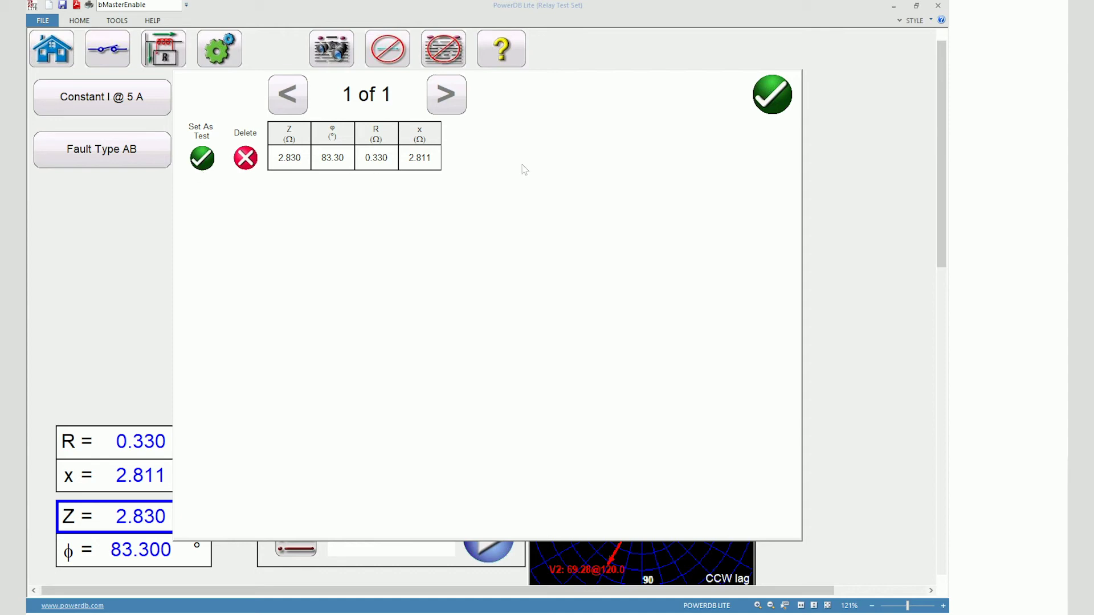
pyautogui.click(763, 107)
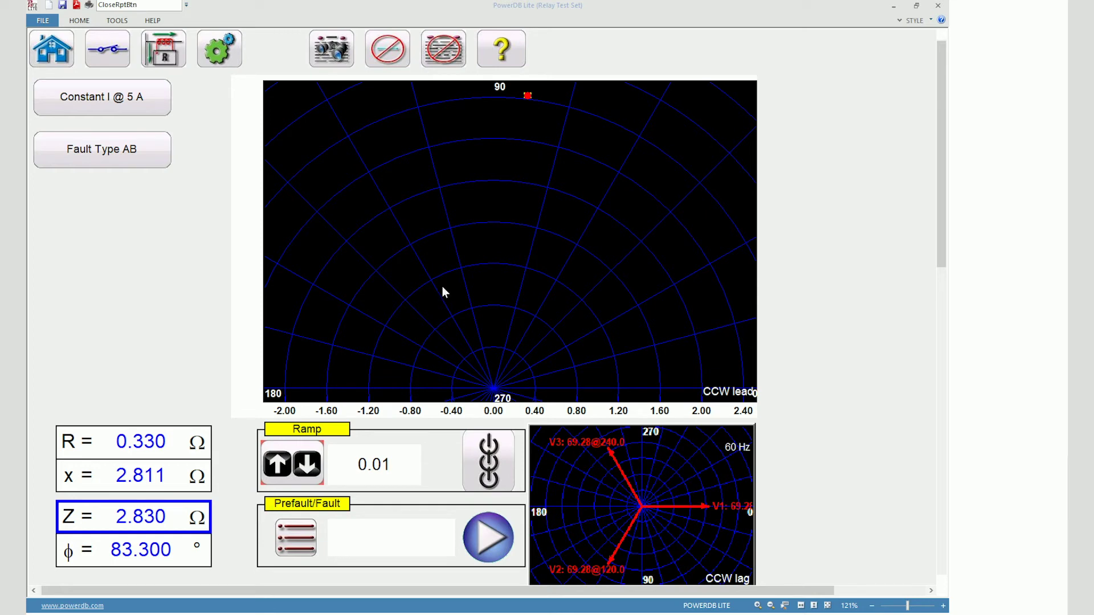
pyautogui.click(302, 540)
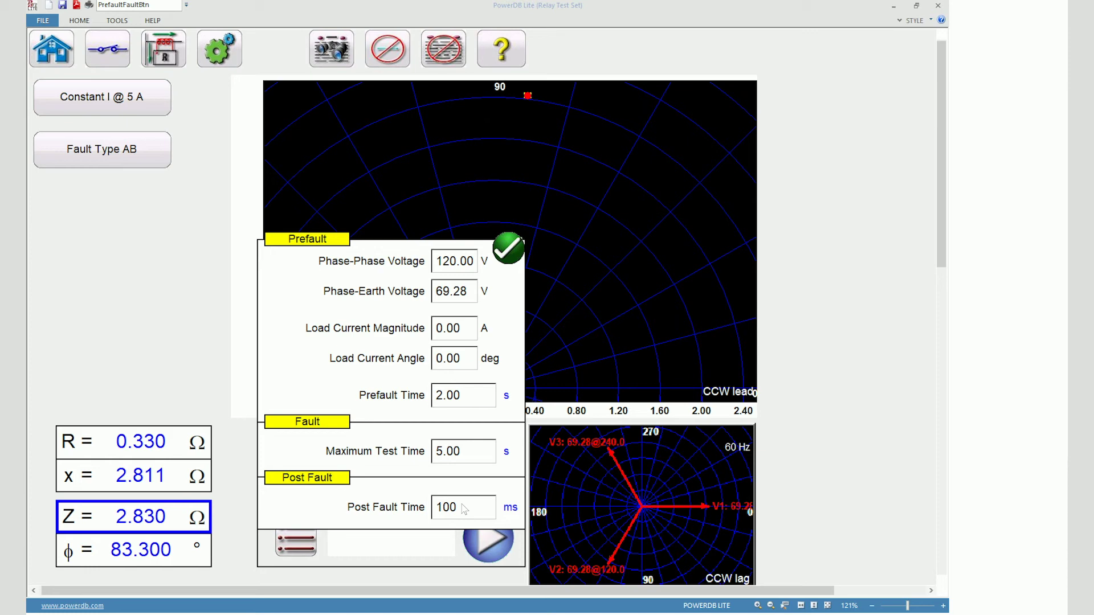
# Accept the 2.00 s prefault, 5.00 s maximum test and 100 ms post-fault timing.
pyautogui.click(507, 249)
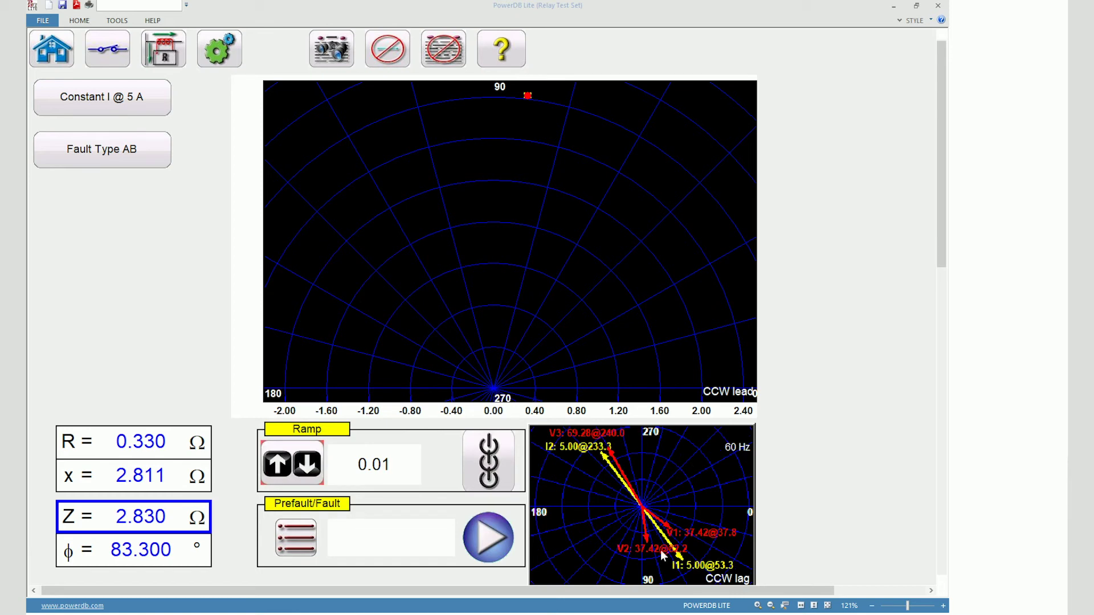
# Fire the fault test three times, stepping Z from 2.830 to 2.850 Ω between runs.
pyautogui.click(483, 540)
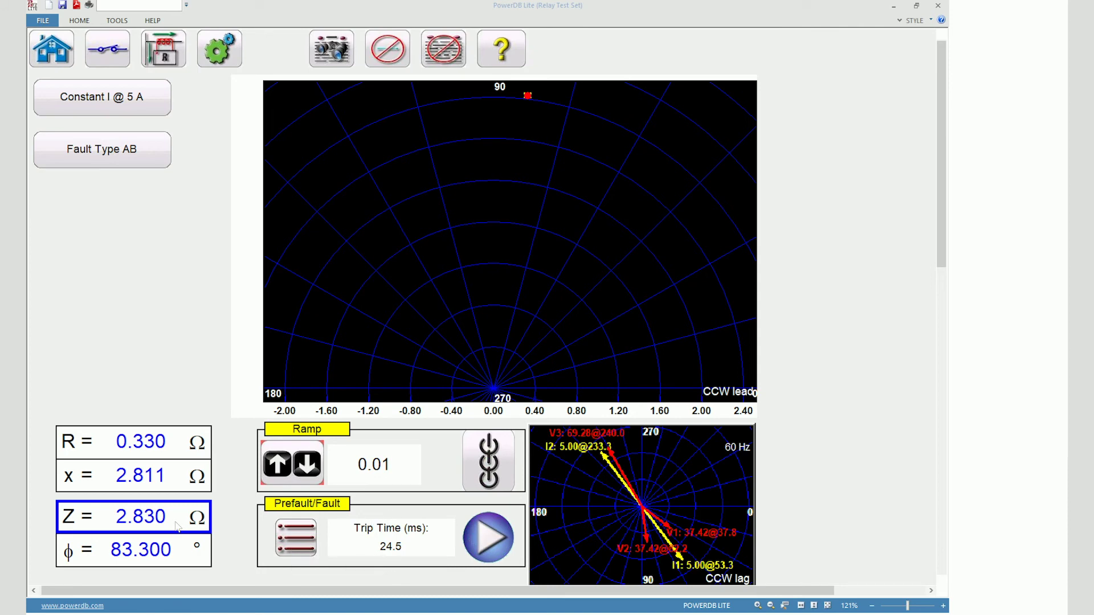
pyautogui.scroll(1, 177, 527)
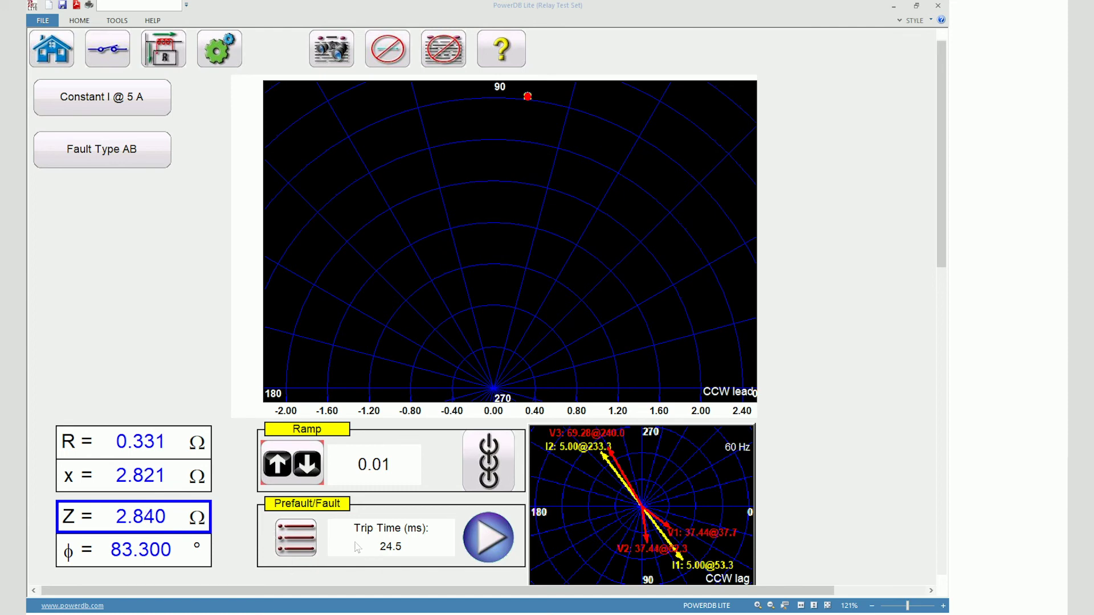
pyautogui.click(488, 538)
pyautogui.press('Up')
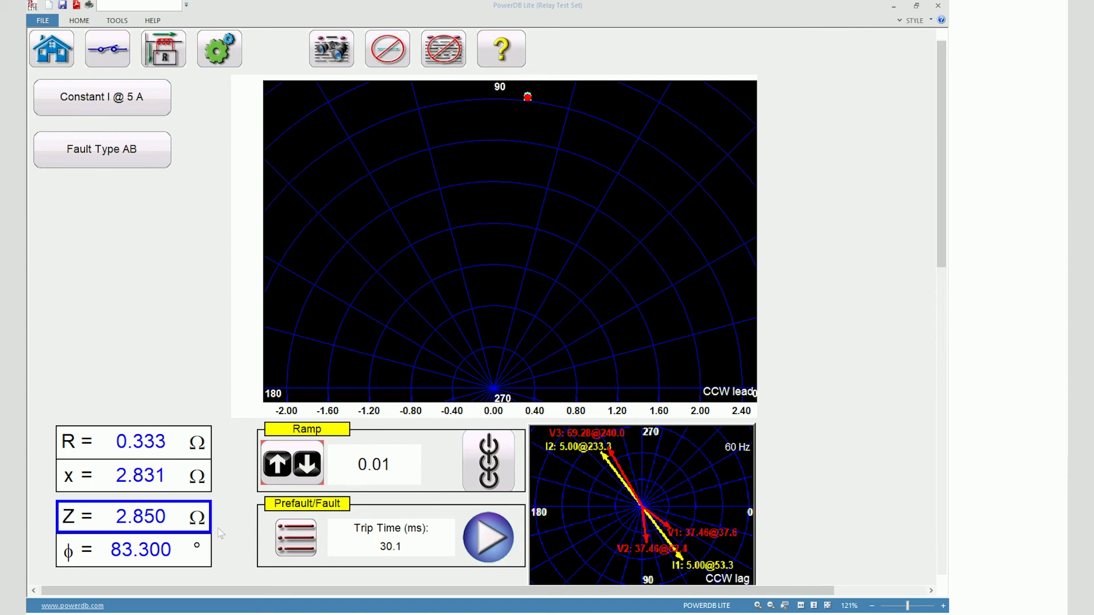
pyautogui.click(492, 544)
pyautogui.click(335, 57)
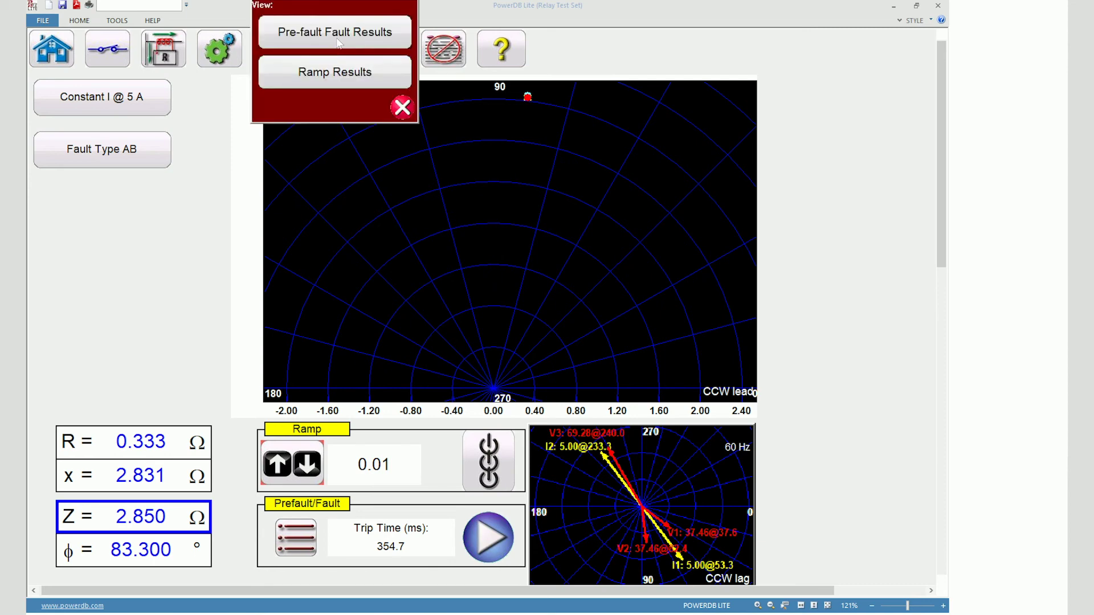
pyautogui.click(341, 44)
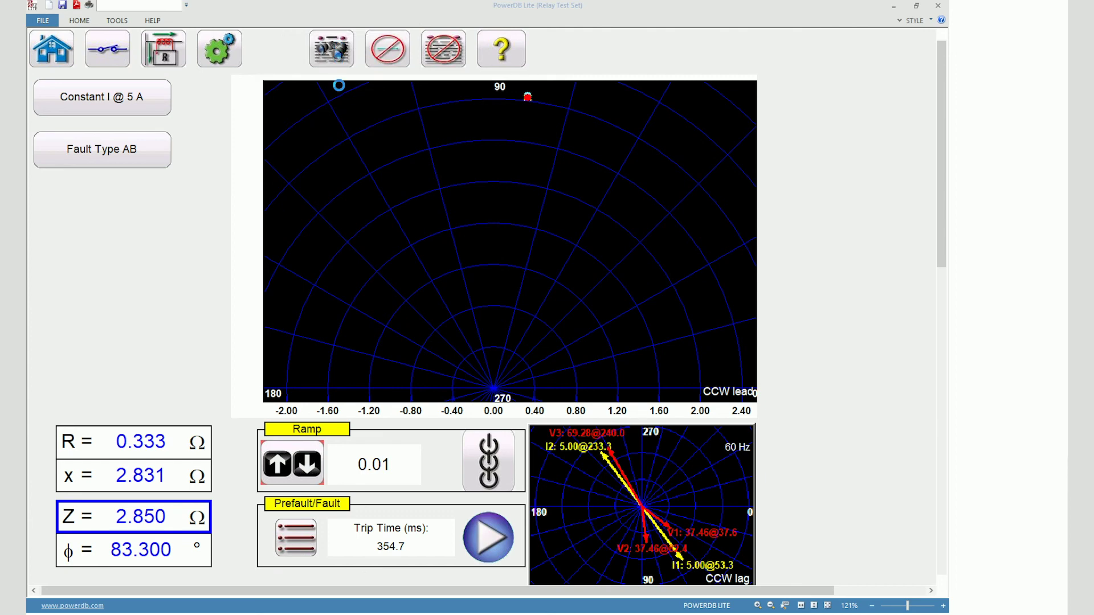